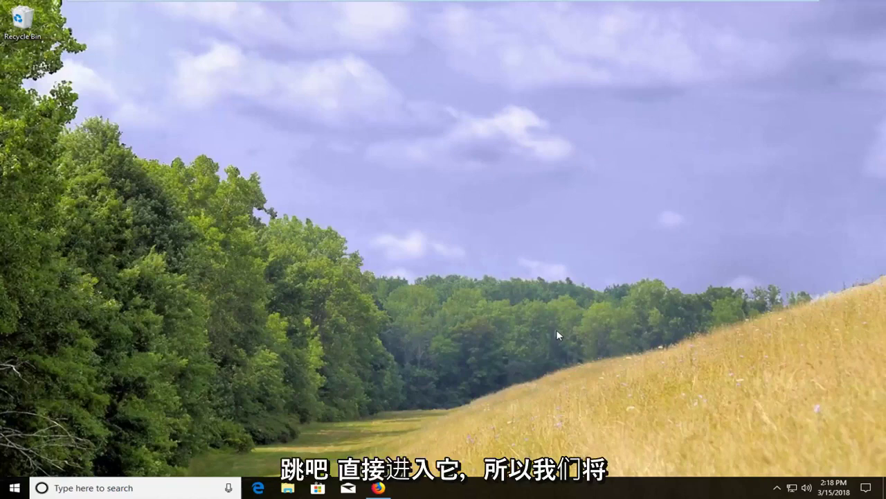
Step: Run a Google search for 'chrome' from the Firefox Google home page
{"action": "left_click", "coordinate": [378, 487]}
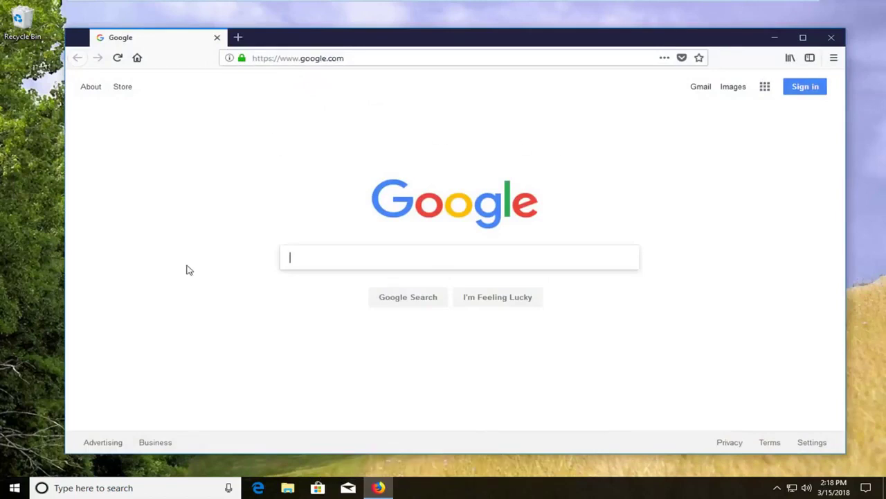
{"action": "type", "text": "c"}
{"action": "type", "text": "hrome"}
{"action": "key", "text": "Return"}
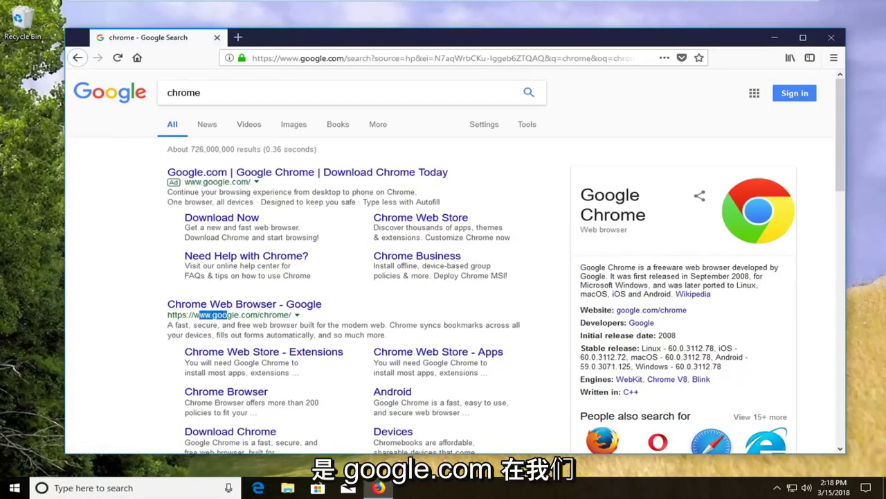
Step: Open the 'Chrome Web Browser - Google' result and bring up the Download Chrome terms
{"action": "left_click", "coordinate": [215, 309]}
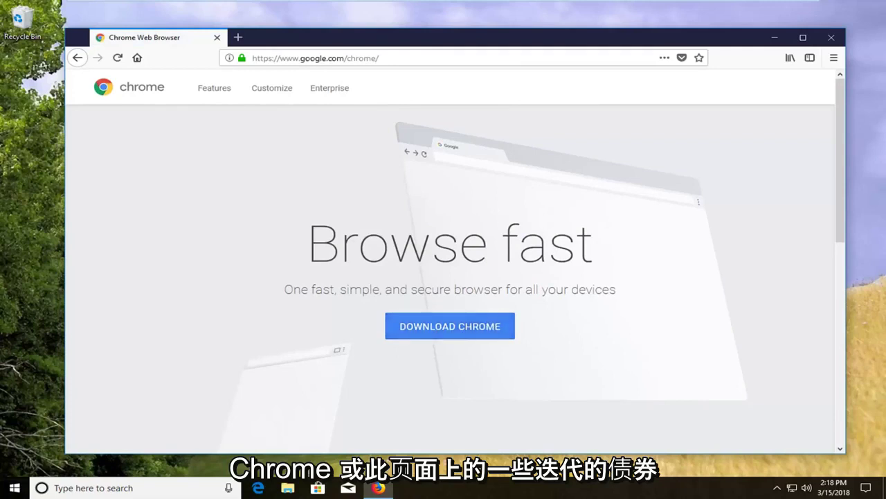
{"action": "left_click", "coordinate": [405, 335]}
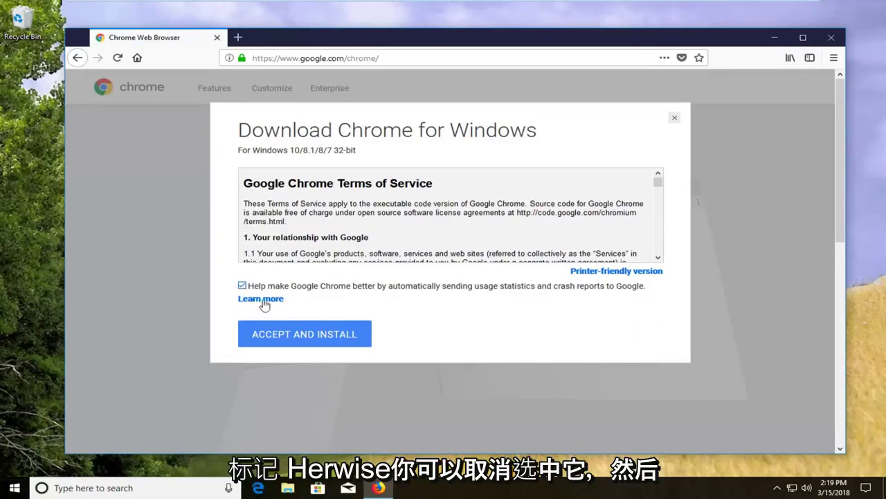
Step: Accept the terms, save ChromeSetup.exe, and launch it from the downloads panel
{"action": "left_click", "coordinate": [287, 335]}
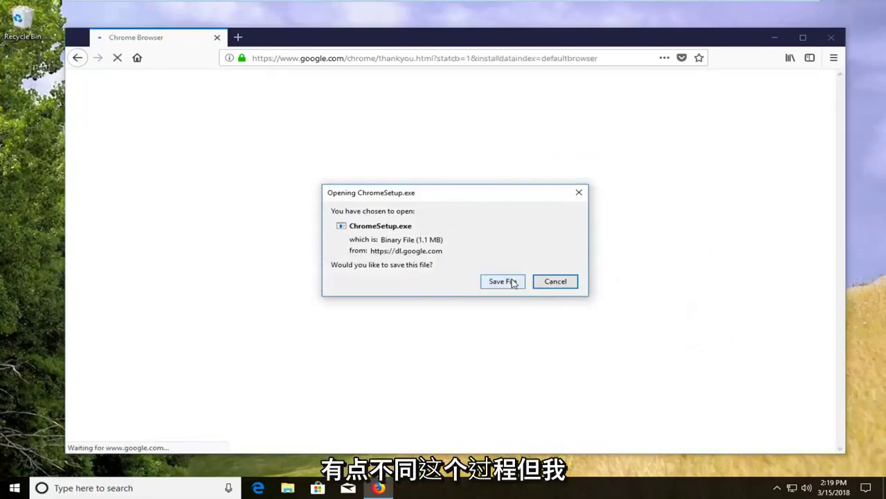
{"action": "left_click", "coordinate": [508, 281]}
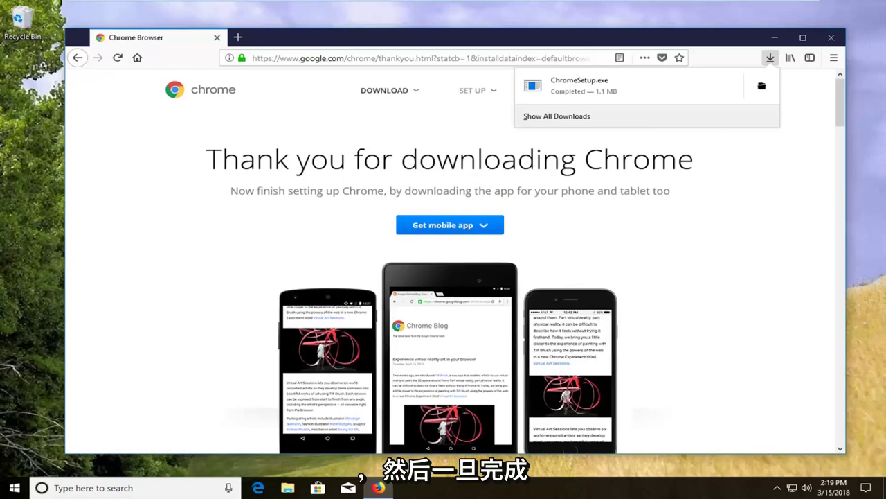
{"action": "left_click", "coordinate": [574, 91]}
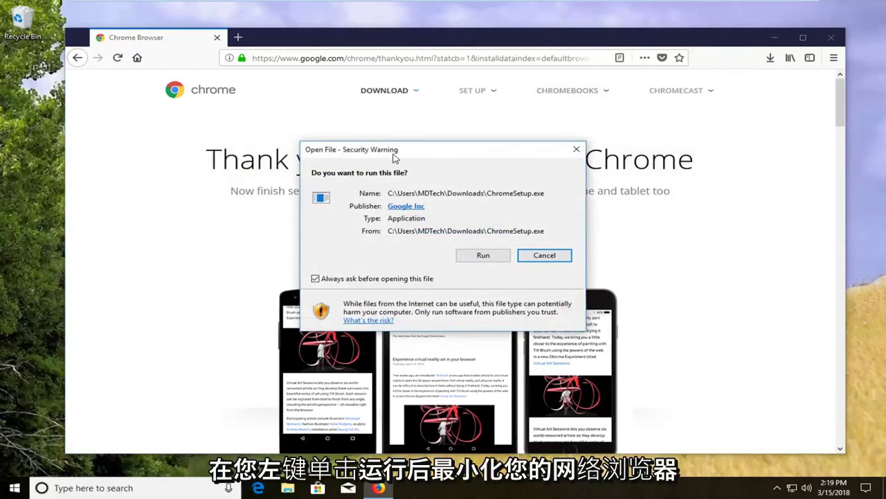
Step: Approve the Security Warning and User Account Control prompts so Chrome setup installs
{"action": "left_click", "coordinate": [485, 256]}
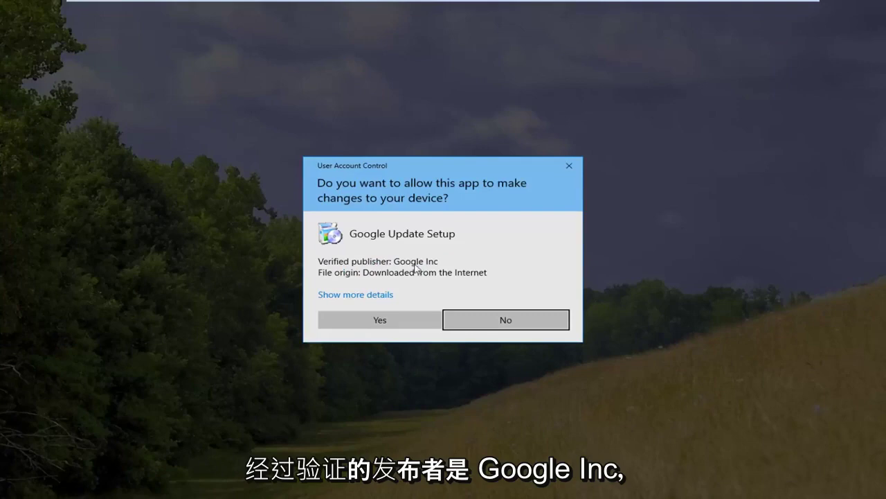
{"action": "left_click", "coordinate": [378, 321]}
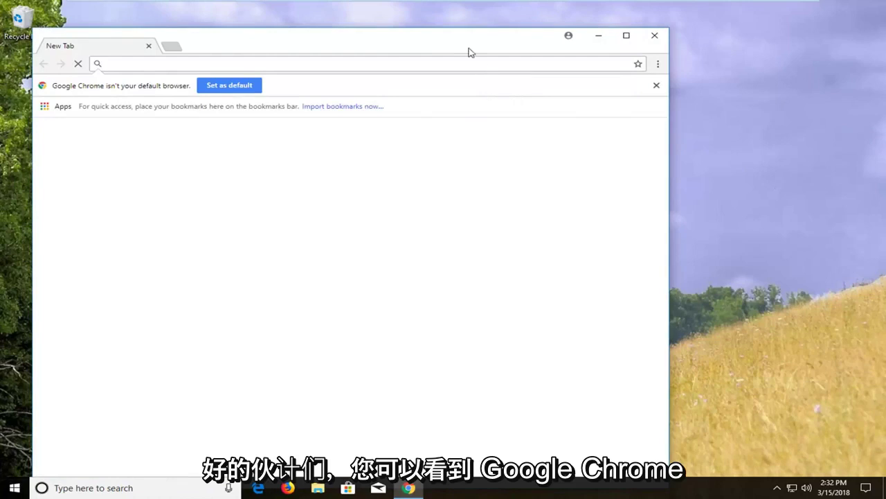
Step: Nudge the Chrome window, close the 'Set as default' infobar, and minimize Chrome
{"action": "left_click_drag", "start_coordinate": [440, 45], "coordinate": [492, 36]}
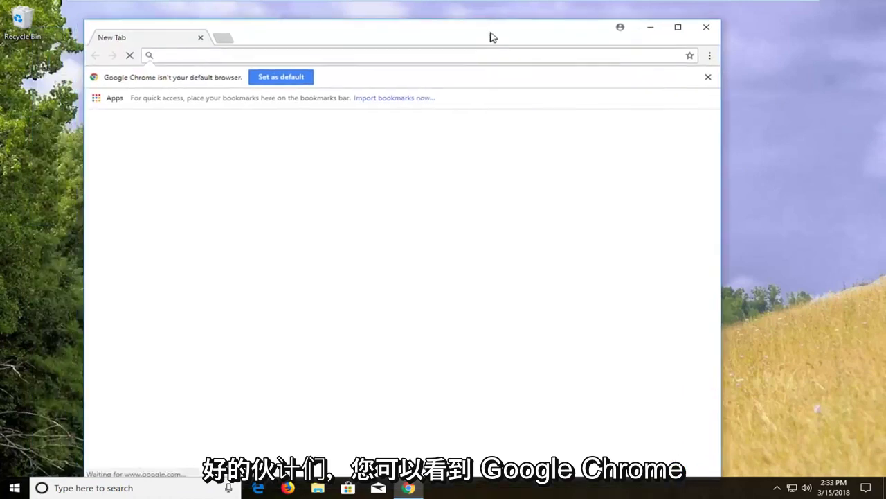
{"action": "left_click", "coordinate": [708, 73]}
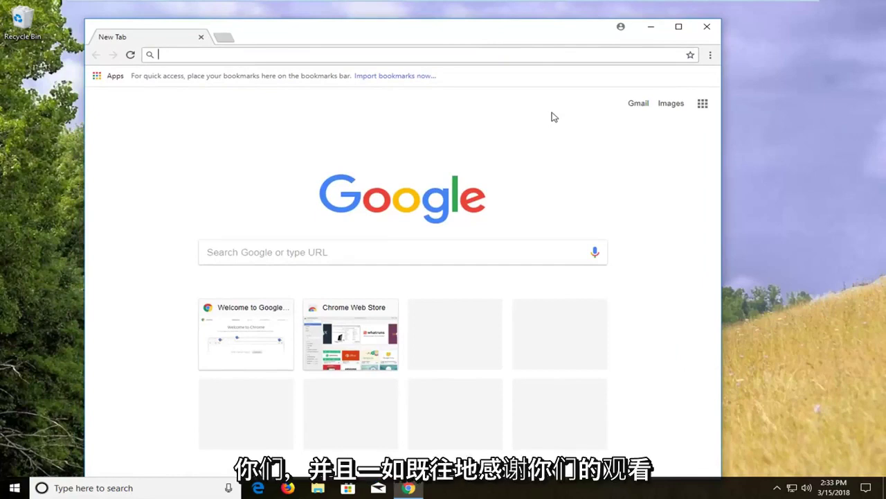
{"action": "left_click", "coordinate": [650, 28]}
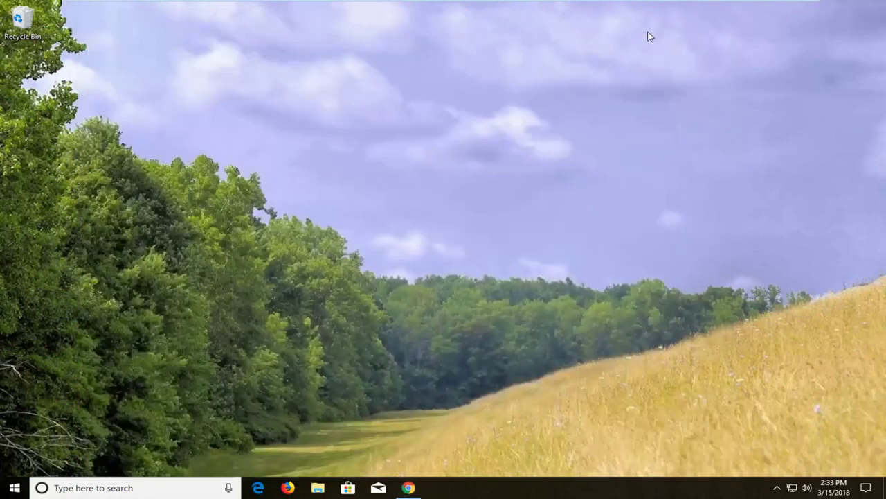